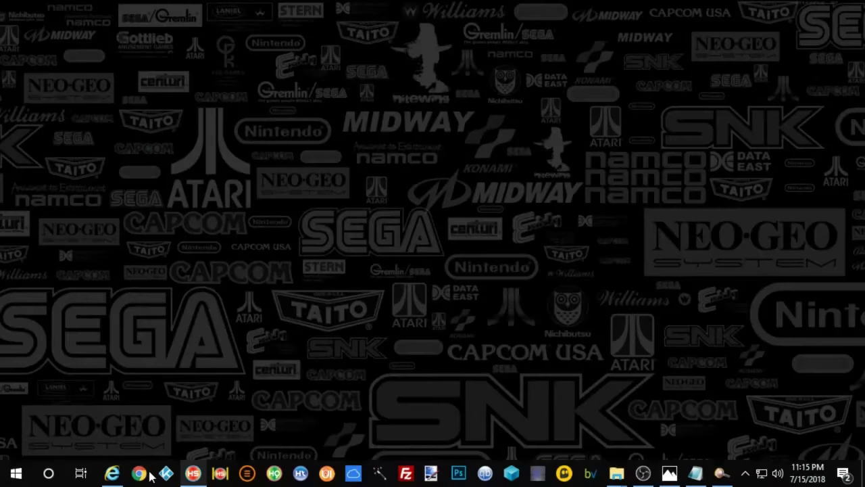
Step: Switch to Internet Explorer and examine the HyperSpeech add-on page's description, file information and credits
left_click(111, 472)
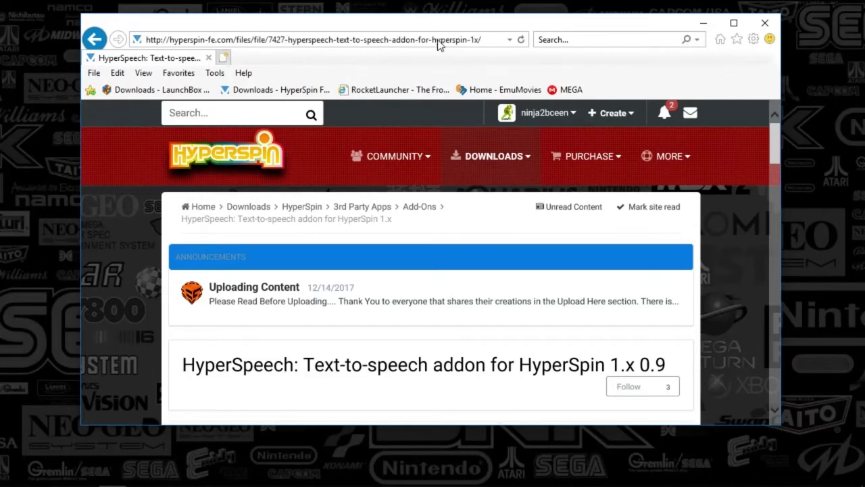
scroll(777, 158, "down", 5)
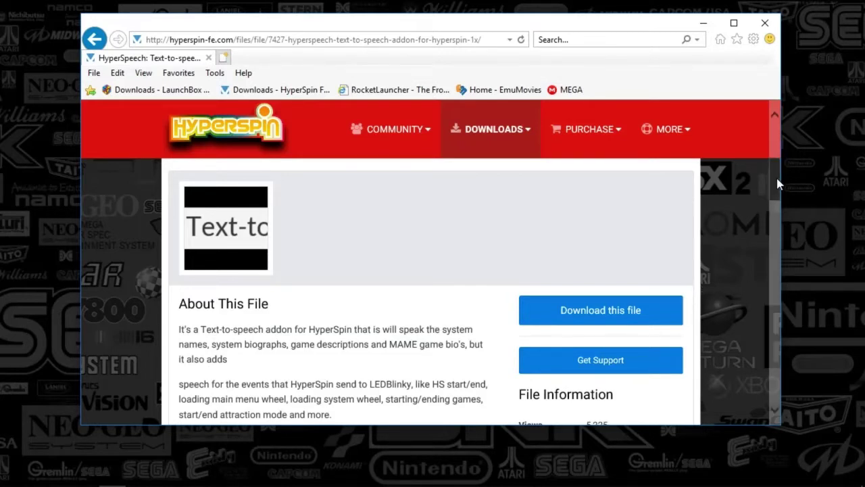
scroll(778, 189, "down", 2)
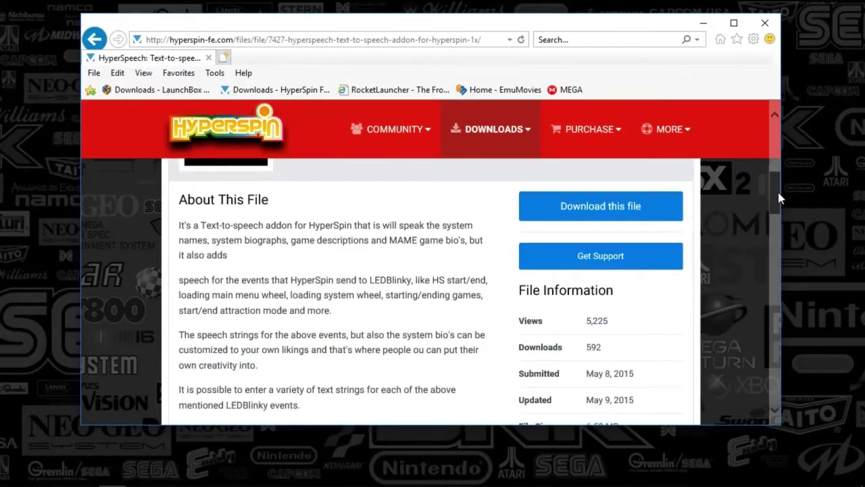
left_click_drag(777, 194, 776, 213)
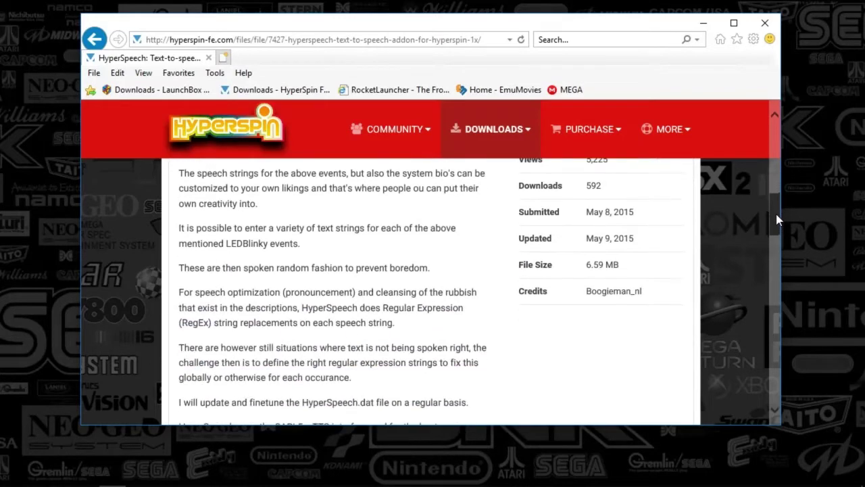
left_click_drag(586, 296, 647, 299)
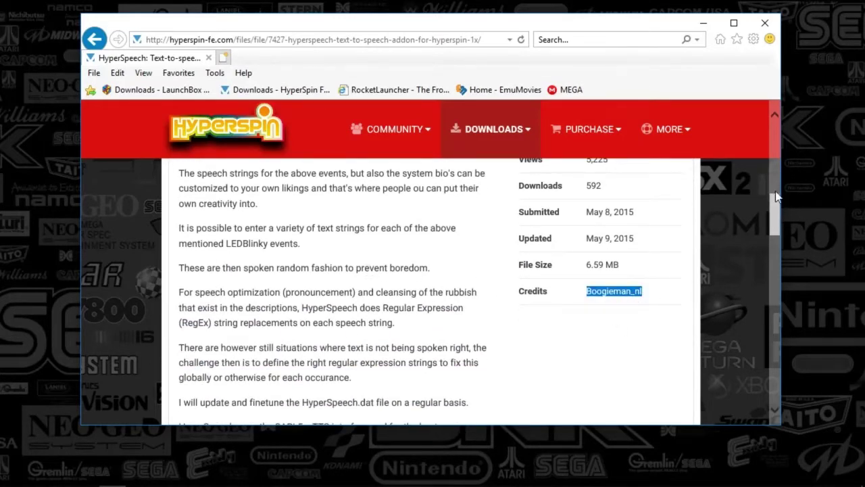
scroll(776, 196, "up", 1)
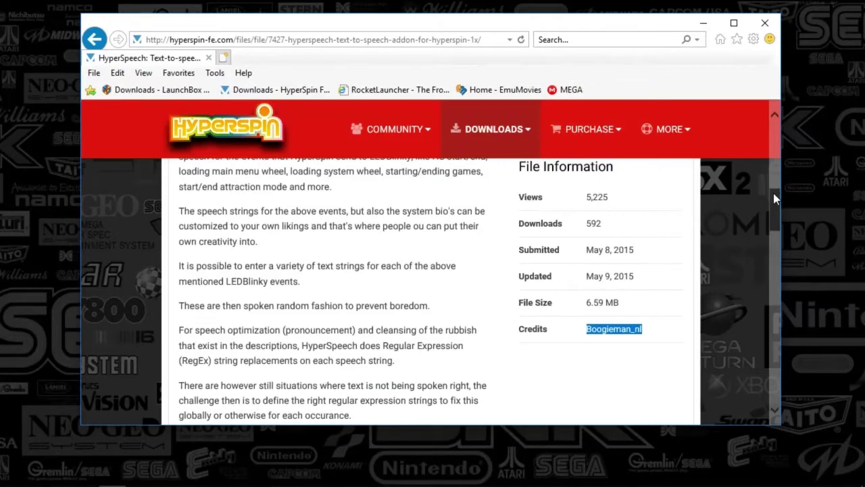
left_click_drag(773, 192, 774, 169)
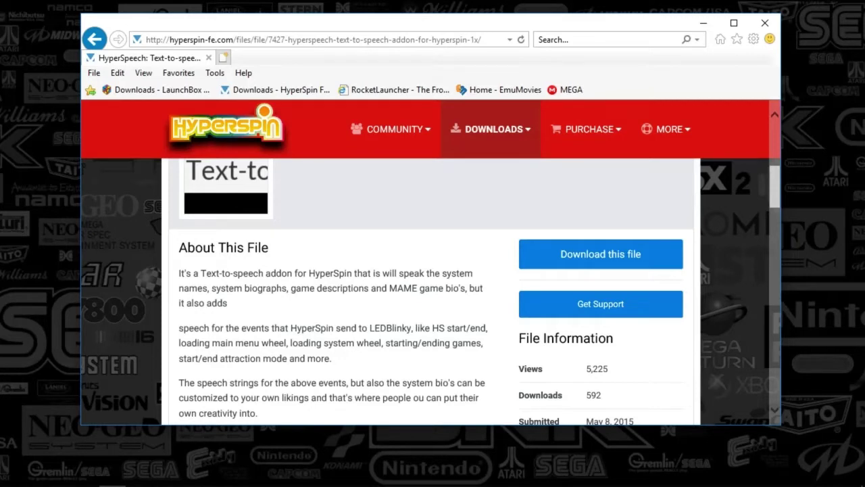
Step: Switch to File Explorer and open the HyperSpeech folder inside E:\Arcade-PC\hyperspin
mouse_move(720, 479)
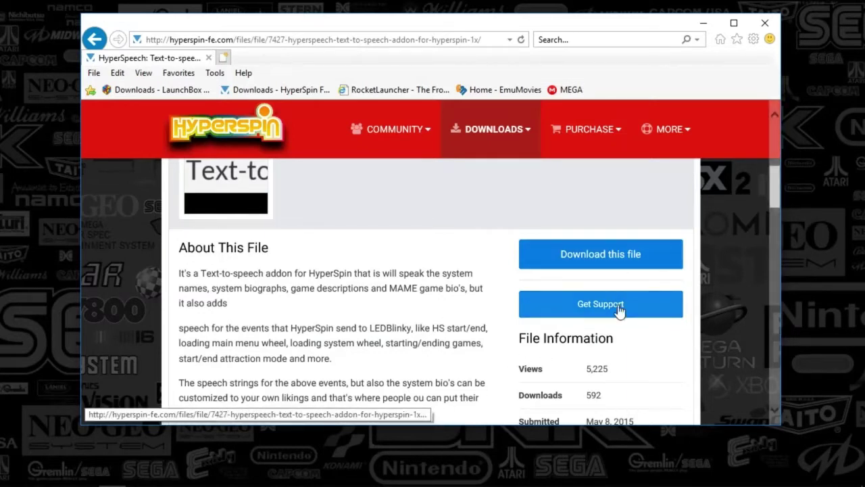
mouse_move(701, 466)
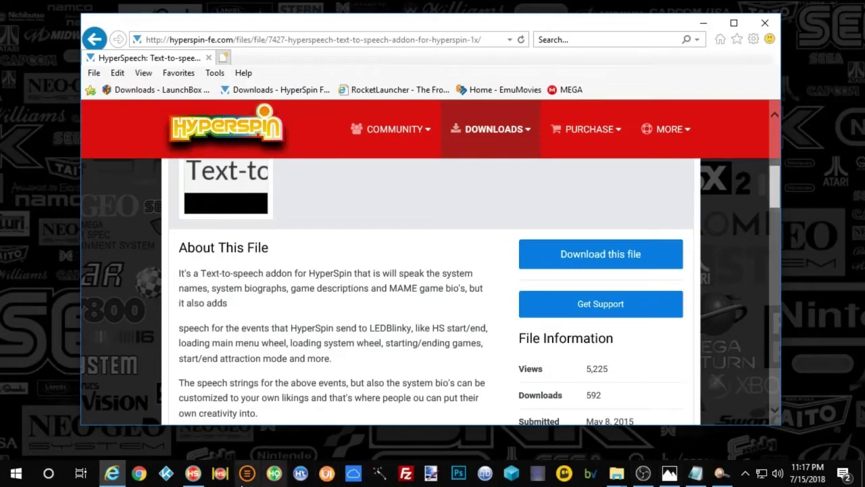
left_click(625, 475)
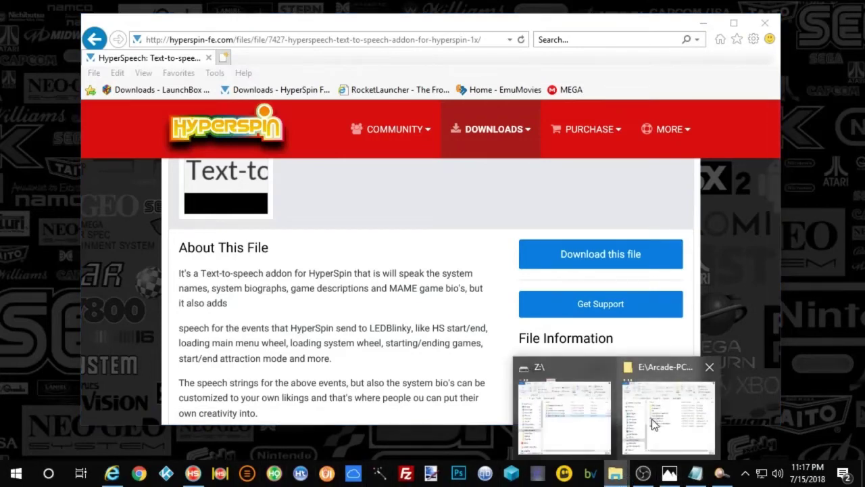
mouse_move(651, 418)
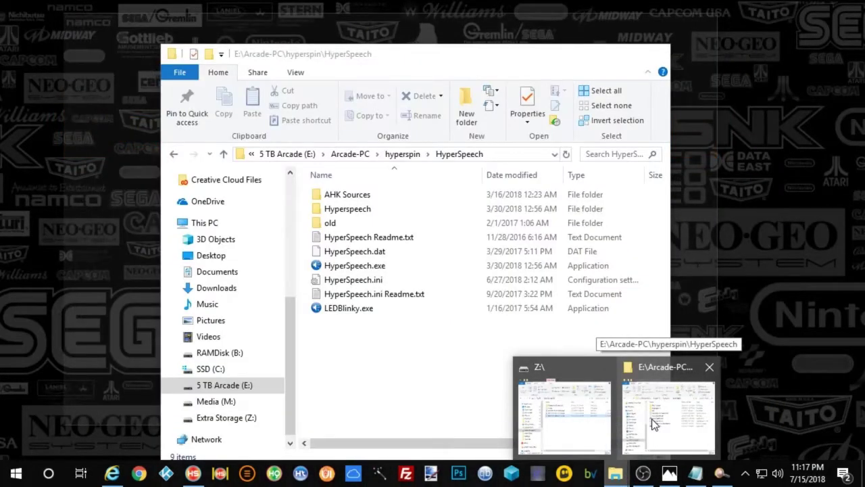
left_click(652, 418)
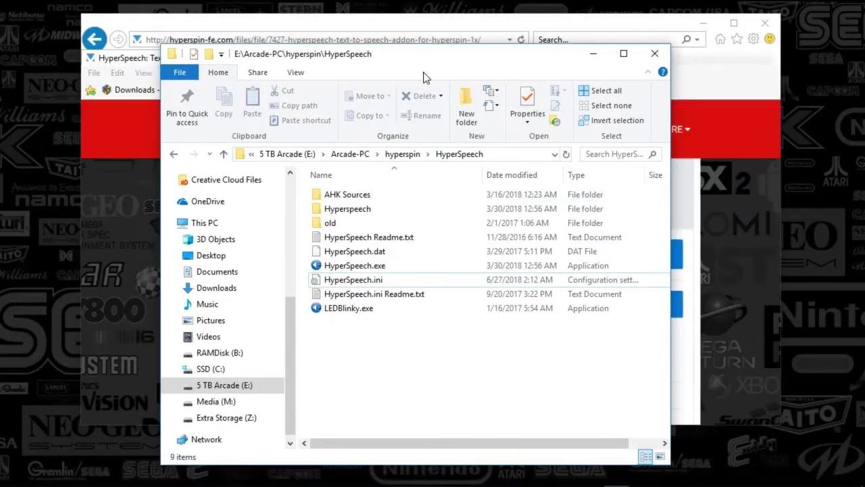
left_click_drag(418, 57, 452, 47)
left_click(439, 147)
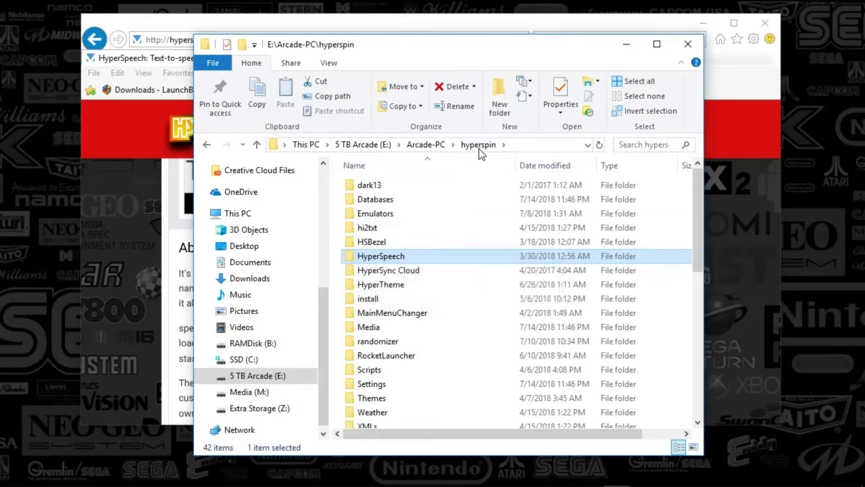
double_click(382, 262)
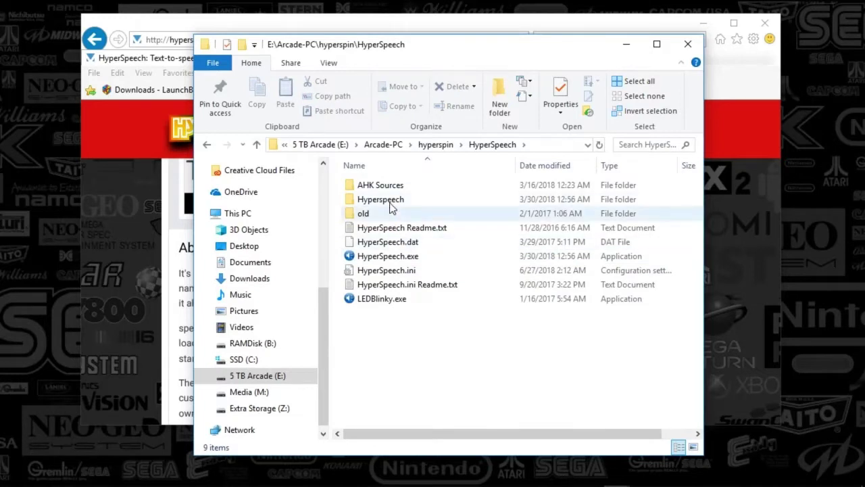
Step: Look over the loose files in the HyperSpeech folder, view HyperSpeech.ini Readme.txt and close it
left_click_drag(340, 226, 347, 305)
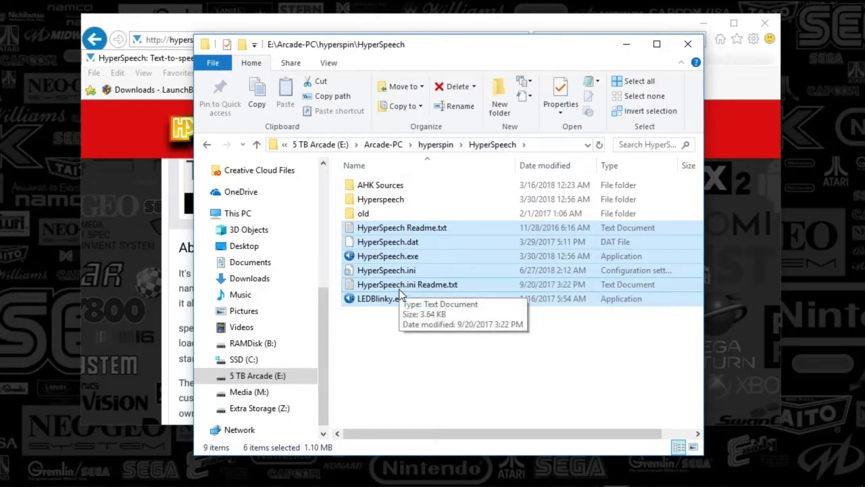
left_click(405, 366)
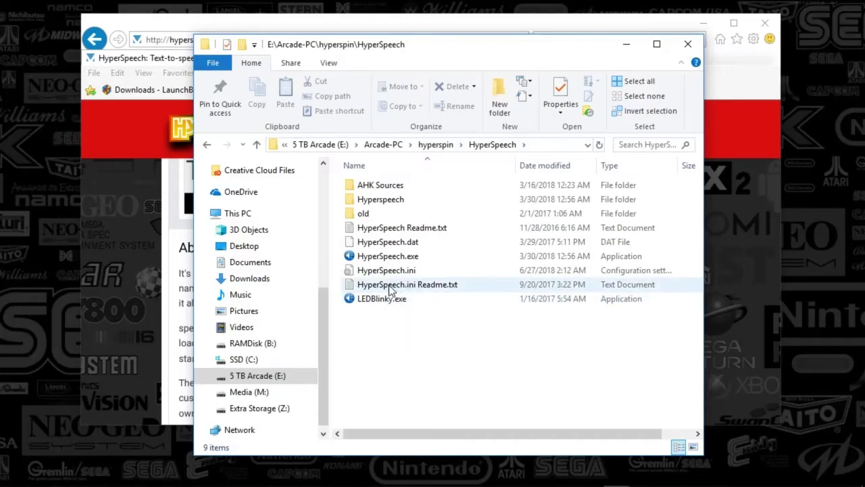
left_click(426, 286)
double_click(425, 286)
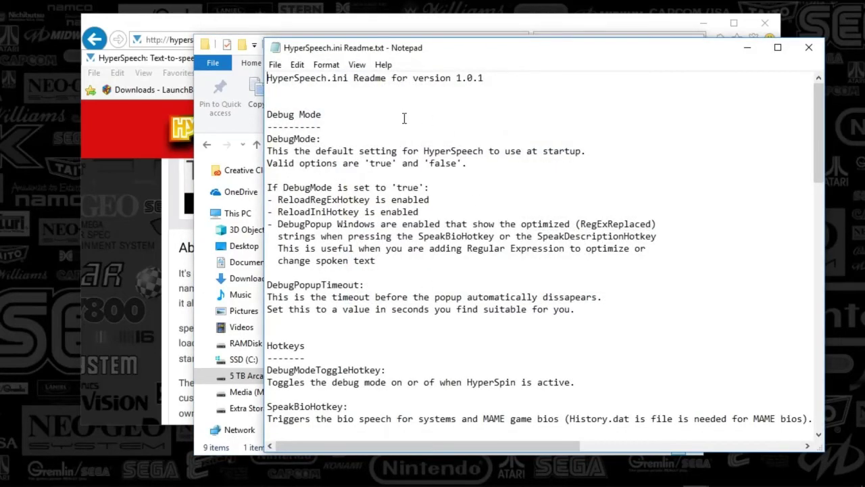
left_click(808, 47)
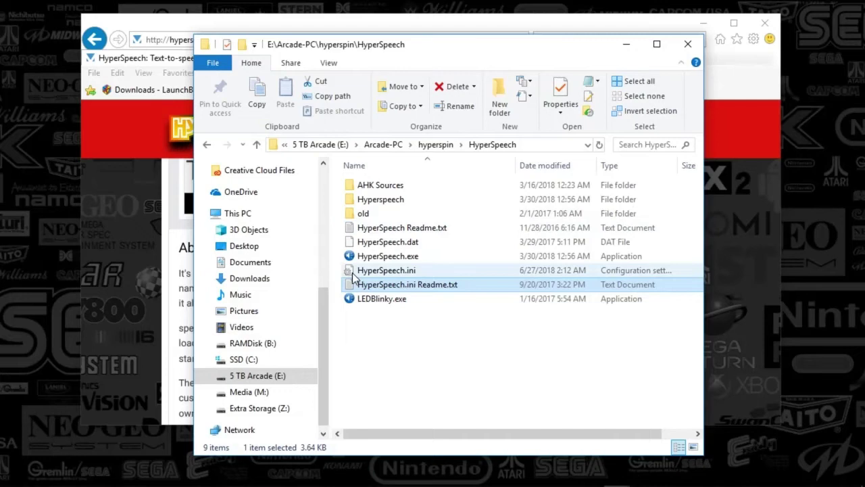
Step: Open HyperSpeech.ini in Notepad, then reposition and enlarge its window to cover most of the desktop
mouse_move(369, 275)
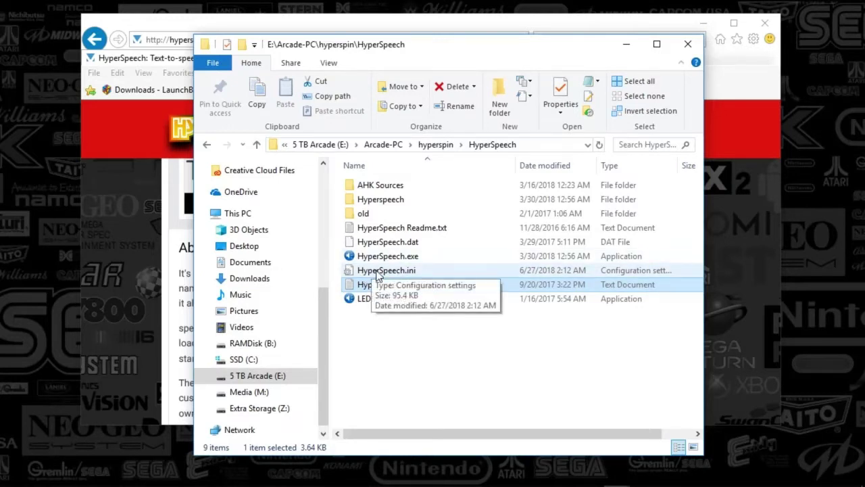
double_click(376, 270)
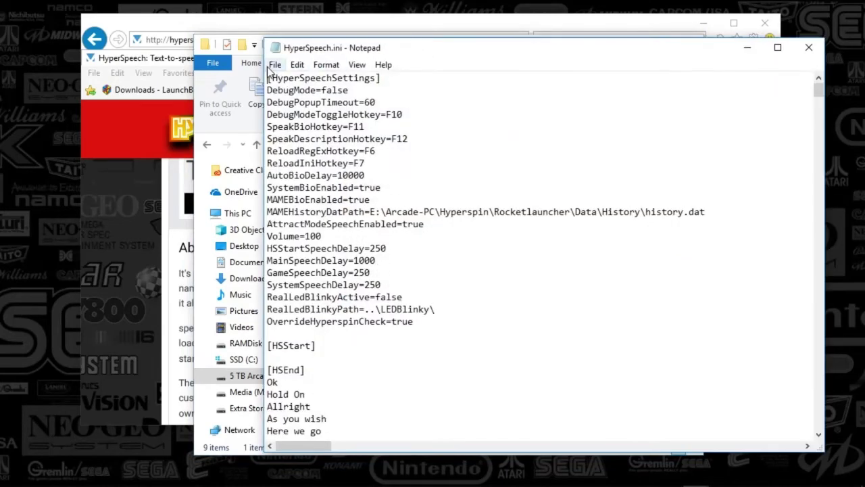
left_click_drag(265, 74, 32, 100)
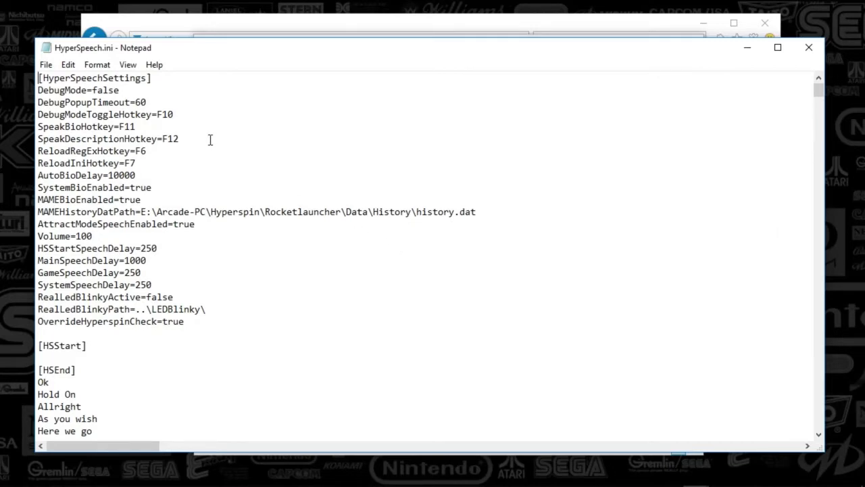
left_click_drag(127, 48, 149, 150)
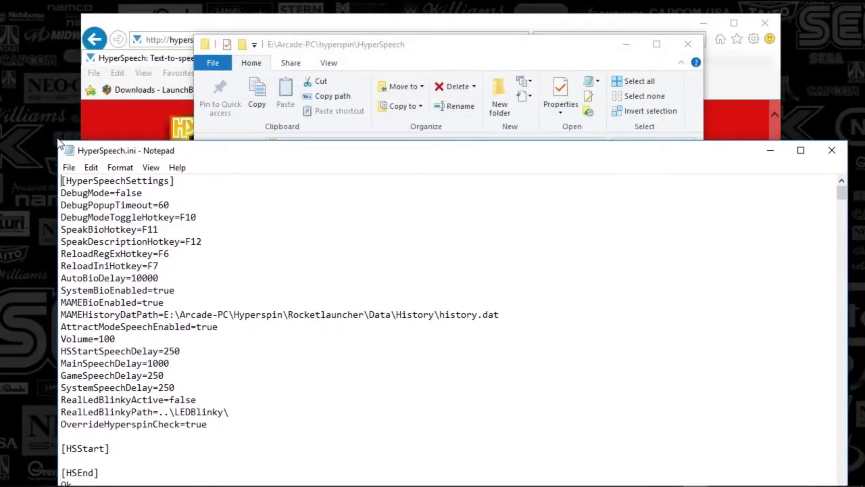
left_click_drag(55, 142, 189, 278)
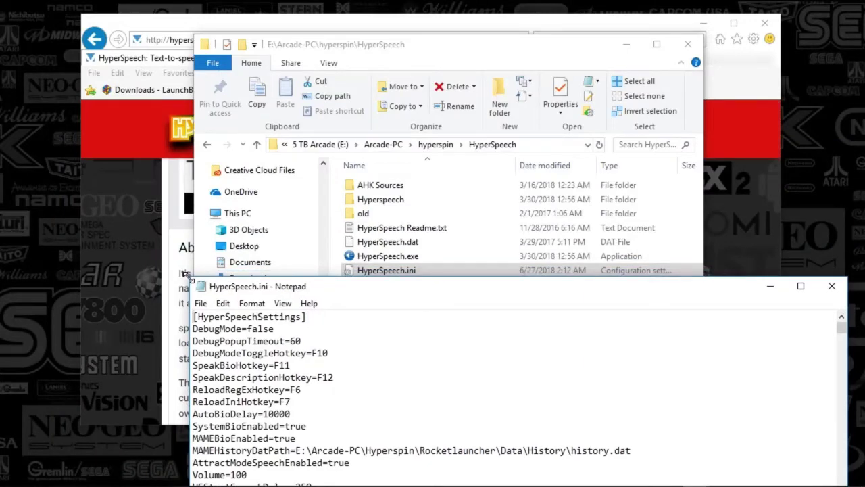
left_click_drag(231, 285, 32, 10)
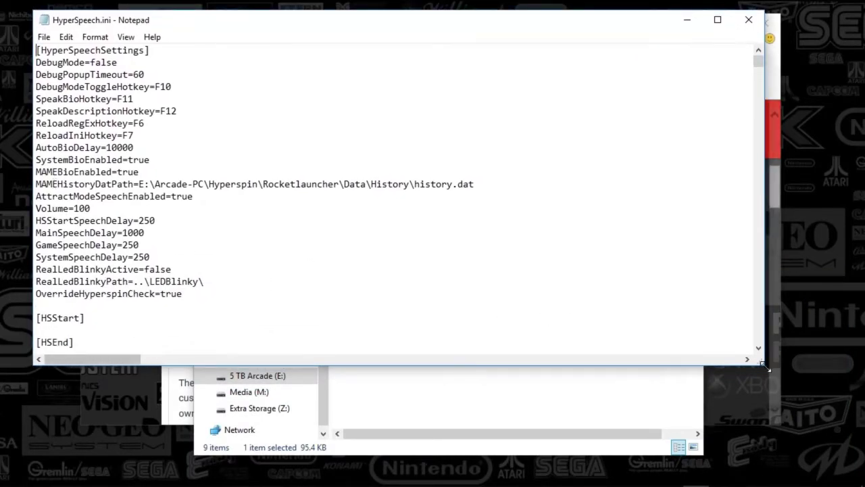
left_click_drag(765, 365, 833, 461)
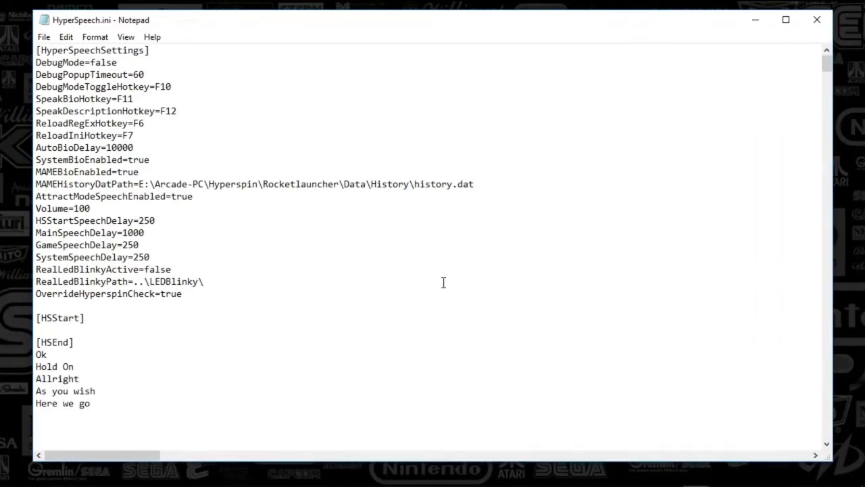
Step: Examine the [HyperSpeechSettings] section of HyperSpeech.ini: MAME history.dat path, auto bio delay, speak hotkeys, MAME bio option, volume and speech delays
left_click_drag(134, 183, 479, 185)
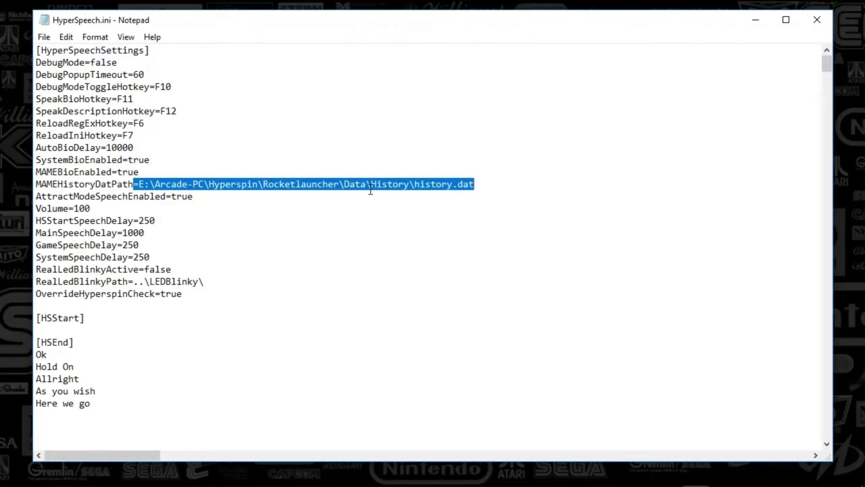
left_click(495, 184)
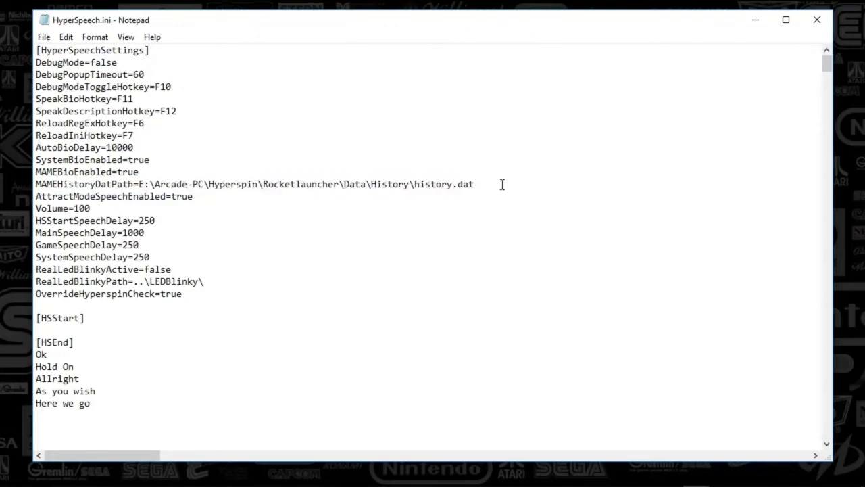
left_click_drag(502, 184, 234, 170)
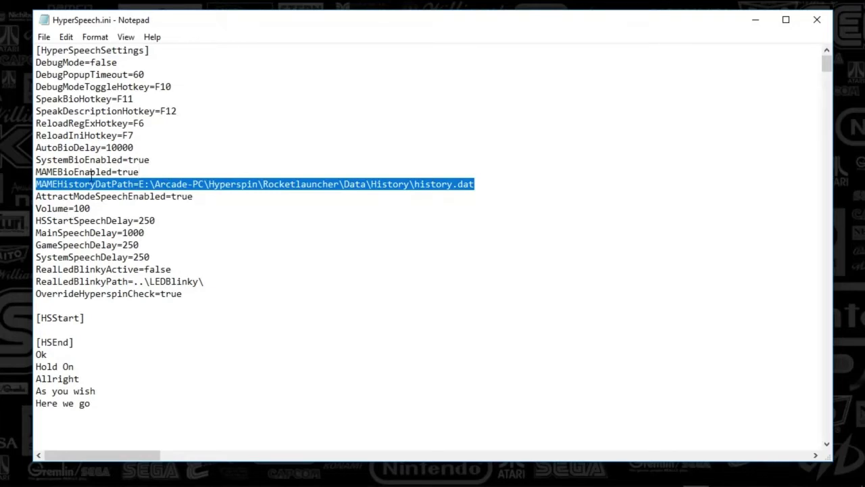
left_click_drag(135, 147, 38, 144)
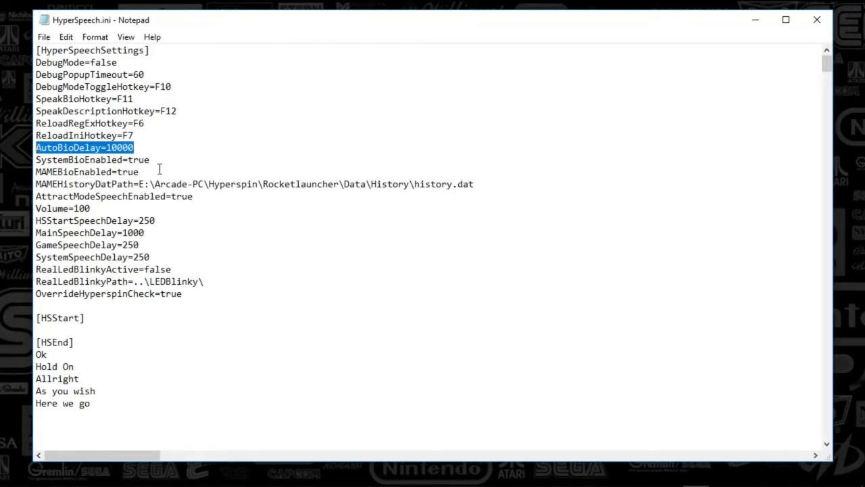
left_click_drag(47, 98, 180, 109)
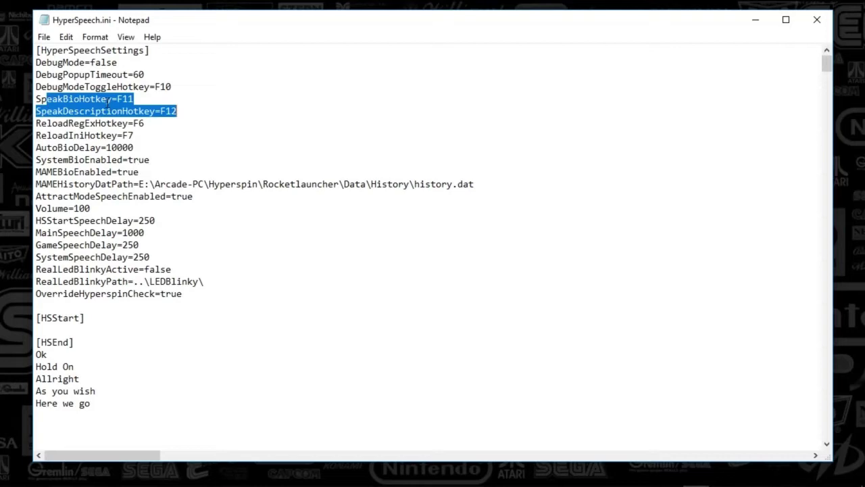
left_click(75, 114)
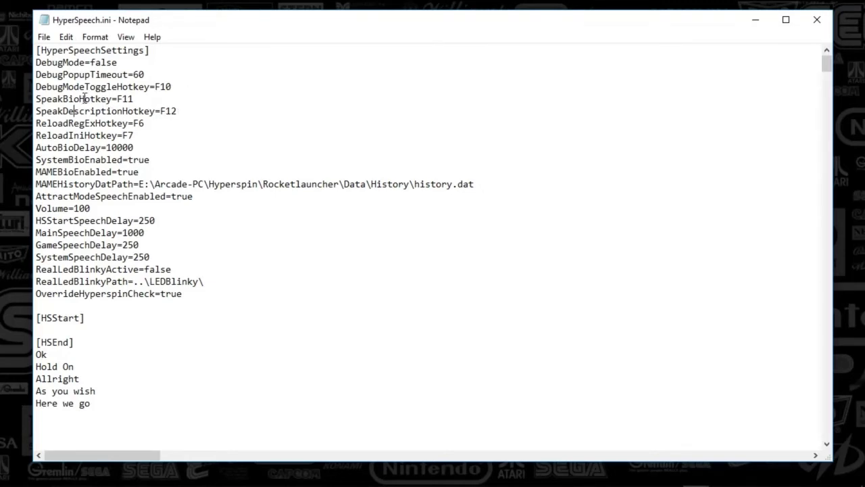
left_click_drag(54, 99, 157, 112)
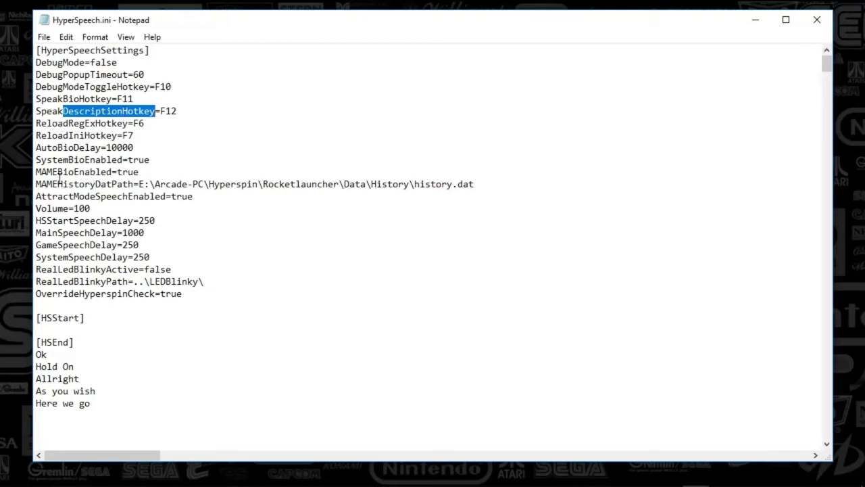
left_click_drag(52, 172, 139, 173)
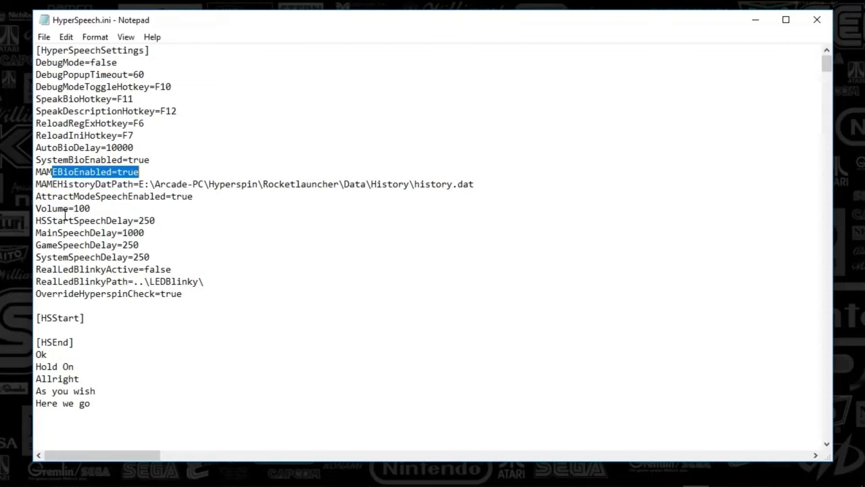
left_click_drag(52, 209, 101, 245)
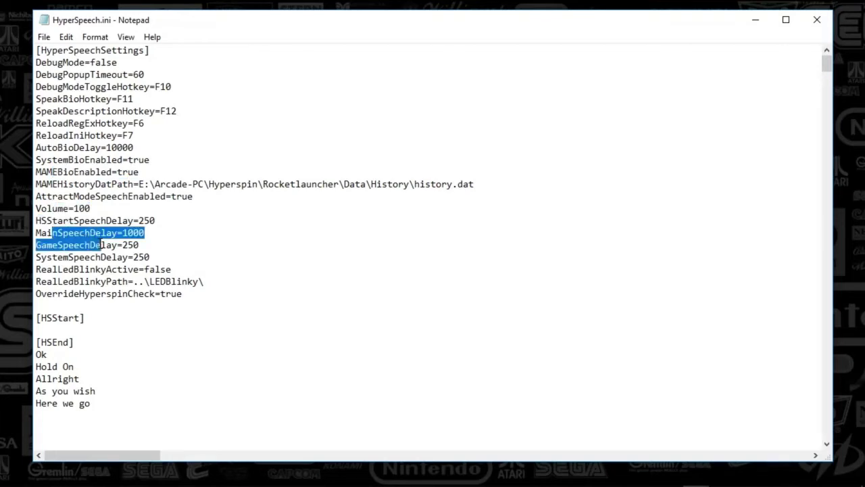
left_click(147, 303)
Step: Examine the spoken phrases in the [HSGameStart], [HSGameEnd], [HSAttractStart] and [HSAttractEnd] sections
scroll(135, 291, "down", 10)
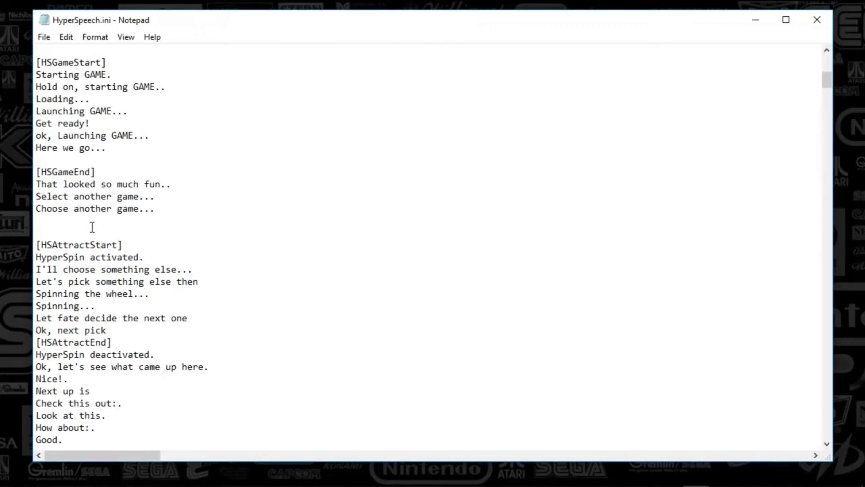
left_click_drag(46, 62, 138, 147)
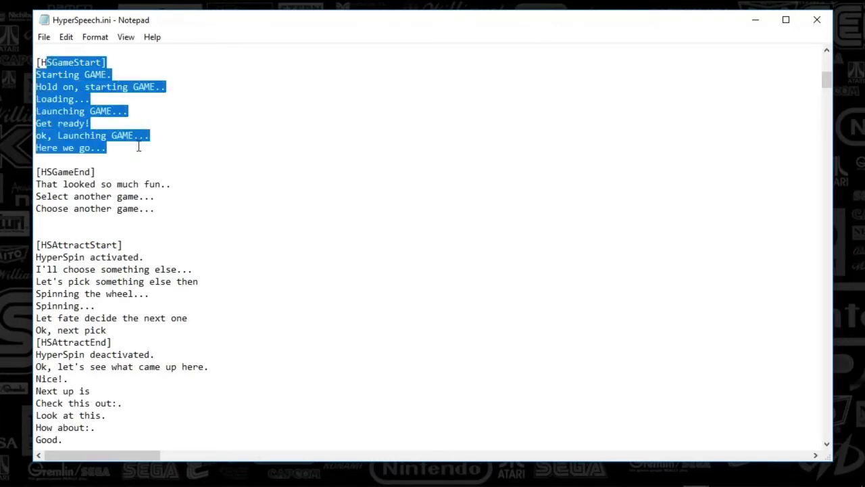
left_click_drag(59, 73, 37, 75)
left_click(174, 139)
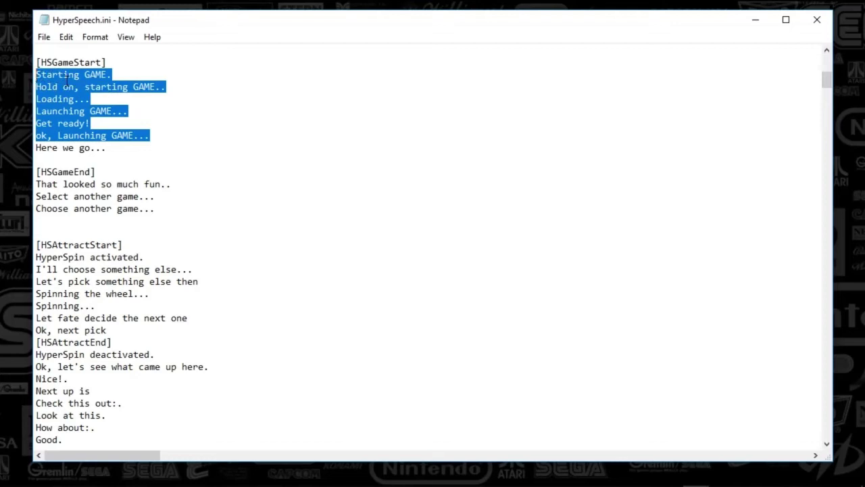
left_click_drag(47, 173, 160, 208)
left_click_drag(47, 245, 128, 250)
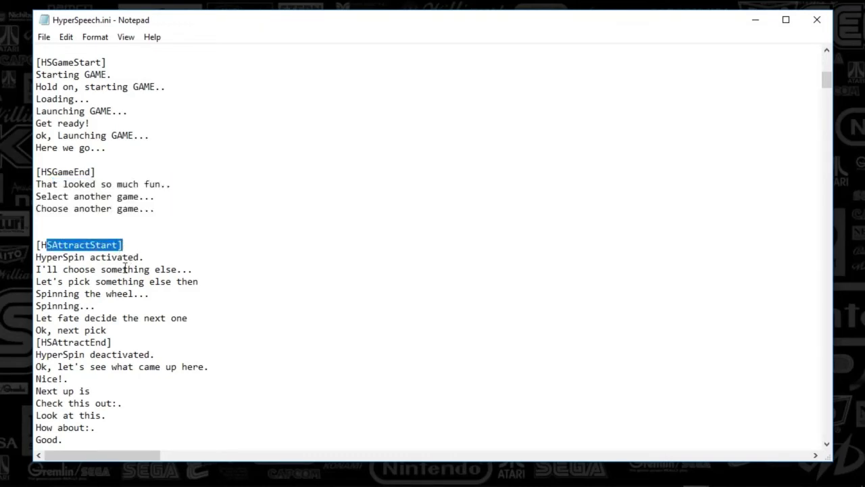
left_click_drag(85, 269, 123, 404)
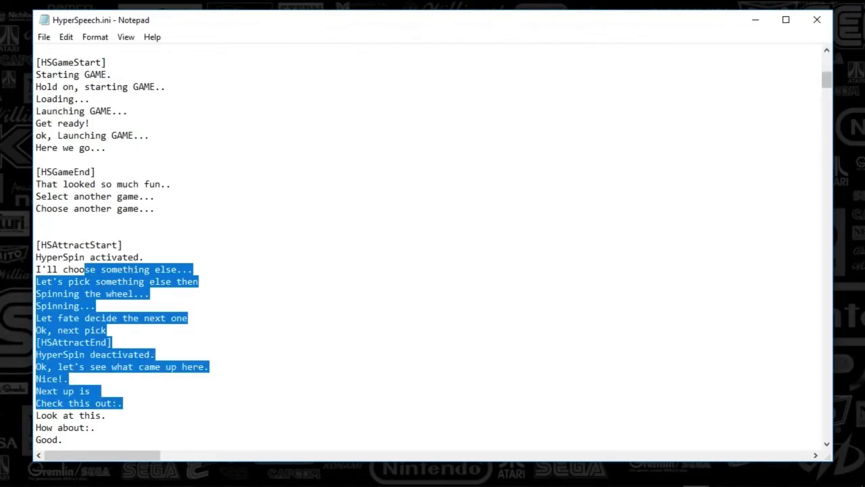
Step: Examine the wheel-navigation phrases in the [HSSystemSelect], [HSMainSelect], [HSMainReturn] and [HSSystemReturn] sections
left_click_drag(830, 86, 823, 108)
left_click_drag(58, 99, 227, 206)
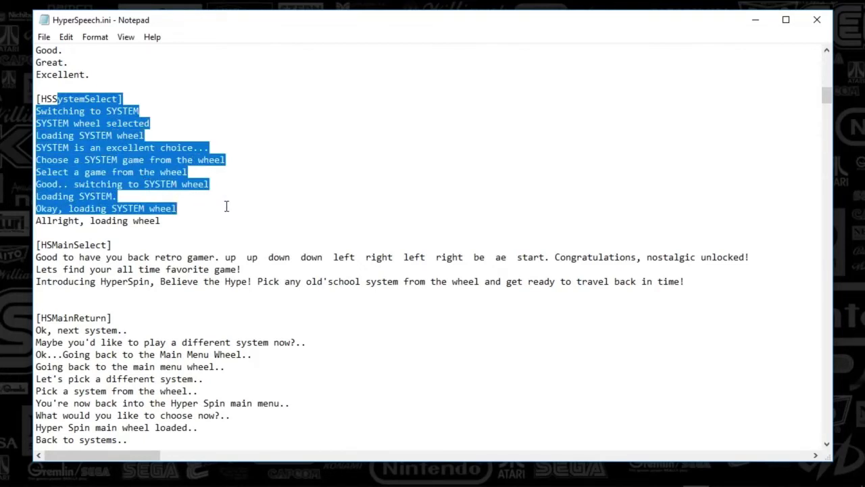
left_click(226, 206)
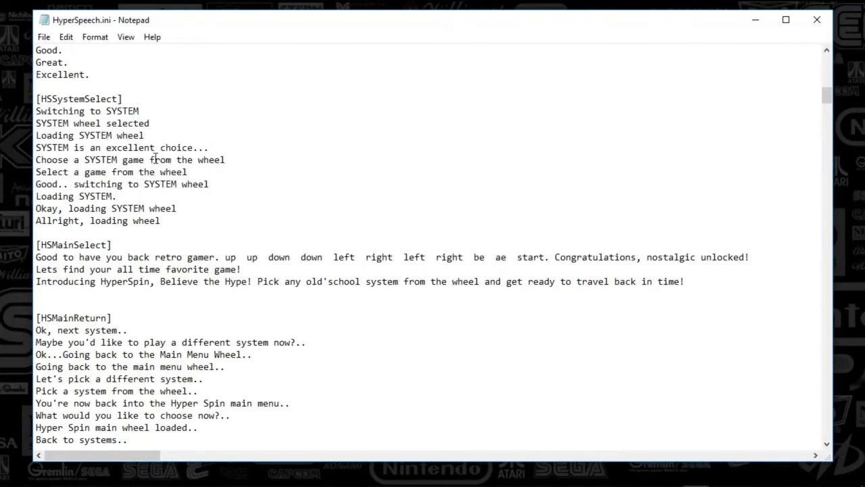
left_click_drag(79, 123, 115, 223)
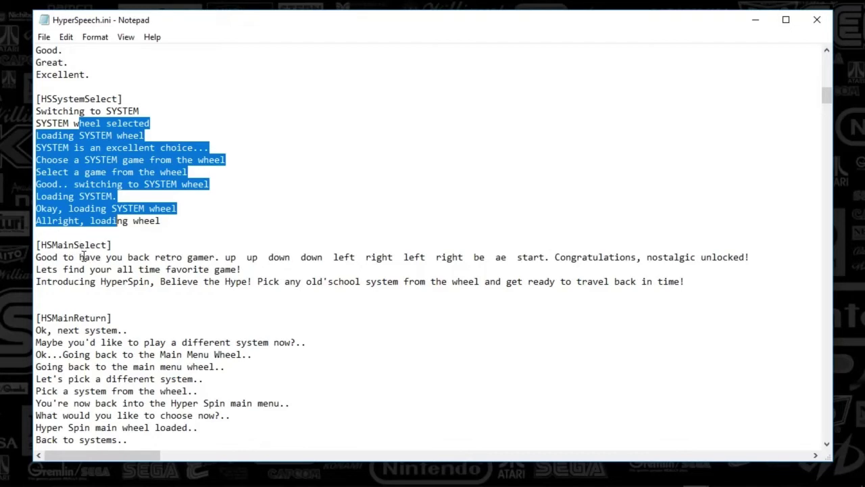
left_click_drag(53, 256, 478, 290)
left_click(145, 319)
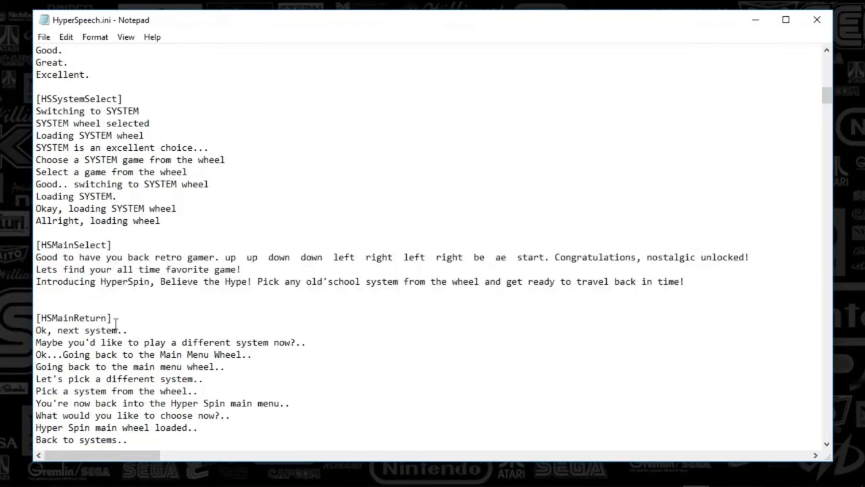
key("Page_Down")
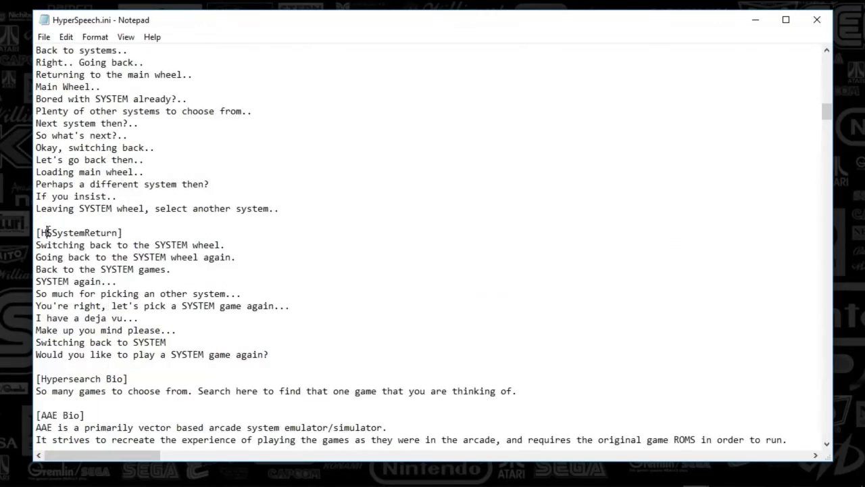
left_click_drag(61, 233, 134, 234)
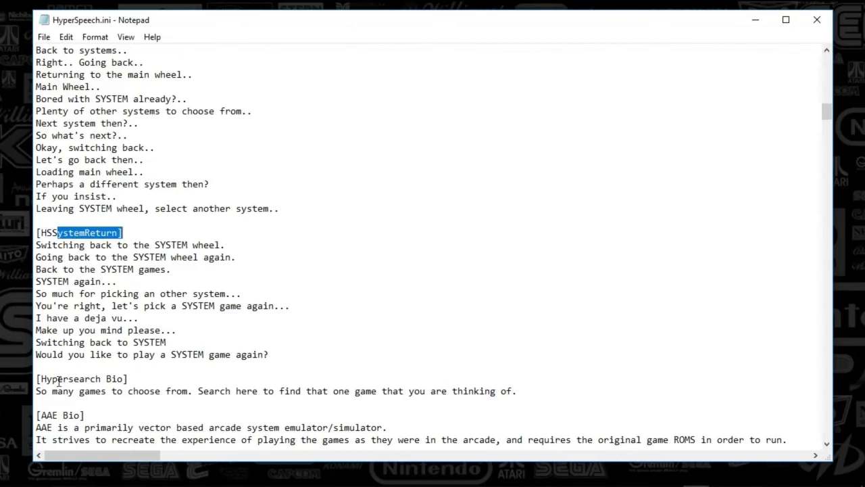
Step: Examine how system bios are written, from [Hypersearch Bio] through [Amstrad GX4000 Bio] to the full [Atari 2600 Bio] text
left_click_drag(58, 379, 123, 380)
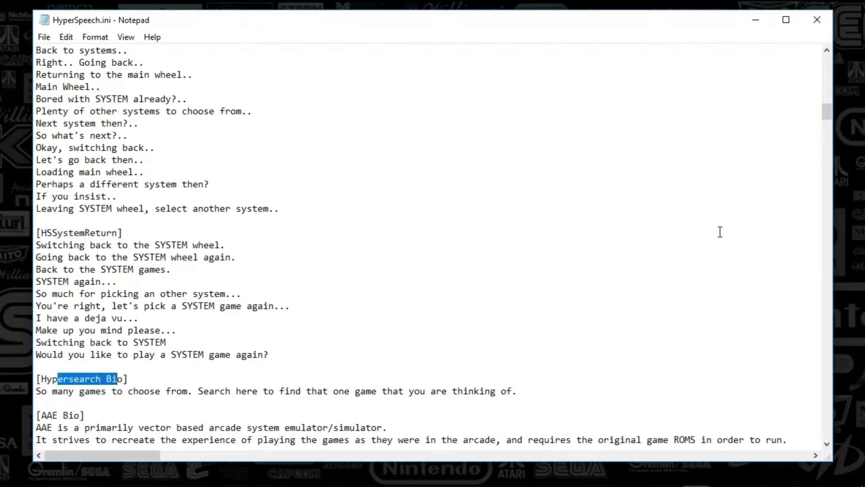
left_click_drag(828, 120, 829, 132)
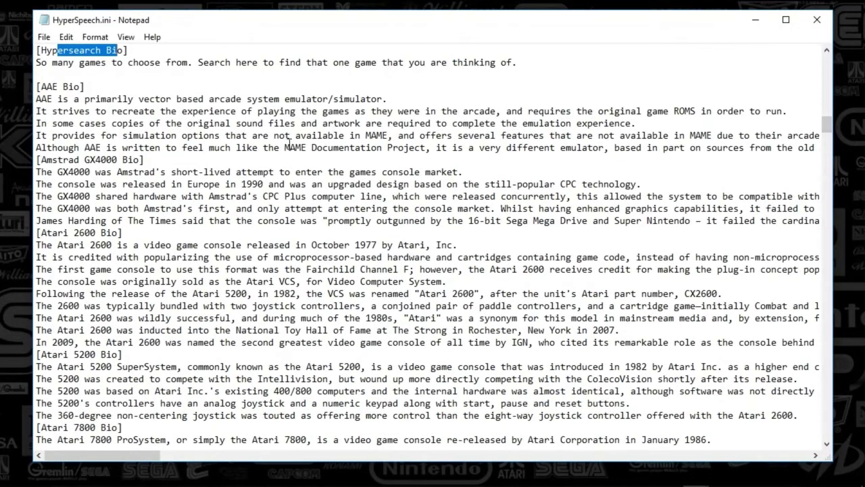
left_click_drag(85, 86, 36, 87)
left_click_drag(146, 159, 36, 159)
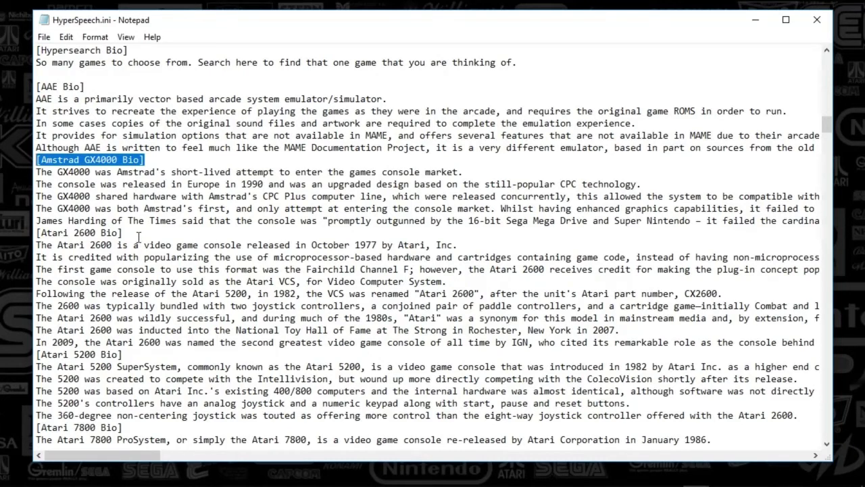
left_click_drag(138, 234, 37, 232)
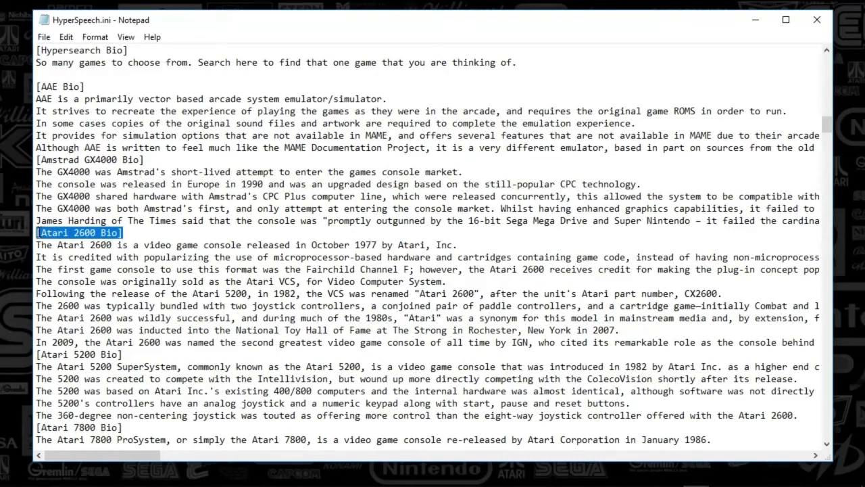
left_click(159, 257)
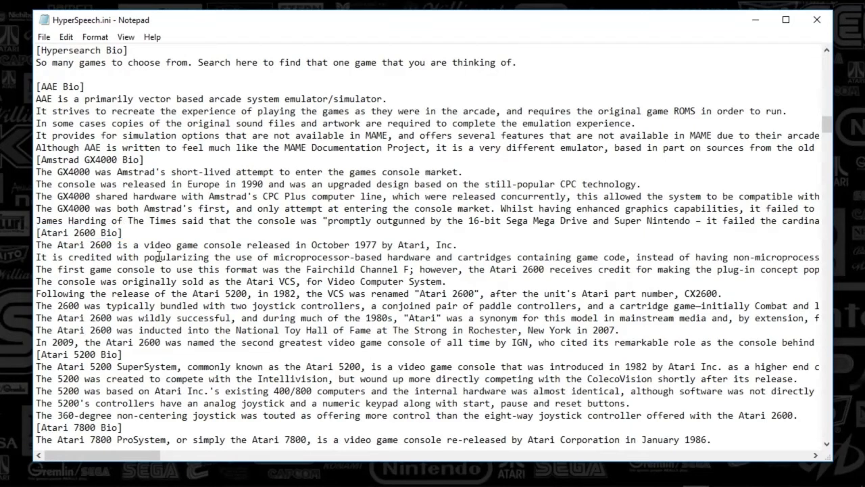
left_click_drag(41, 232, 136, 232)
left_click(148, 237)
left_click_drag(38, 245, 615, 354)
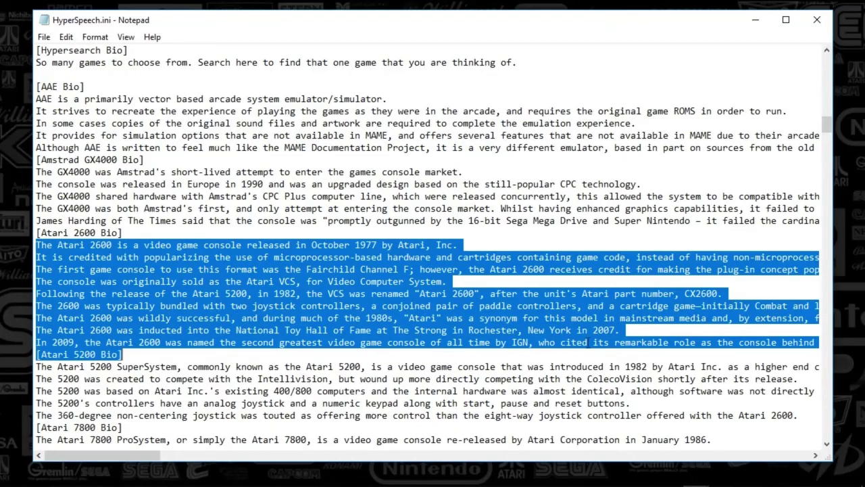
left_click(398, 317)
Step: Review the category bios near the end of the file, from [Consoles Bio] to [FavoriteSystems Bio], and close HyperSpeech.ini
scroll(406, 328, "down", 20)
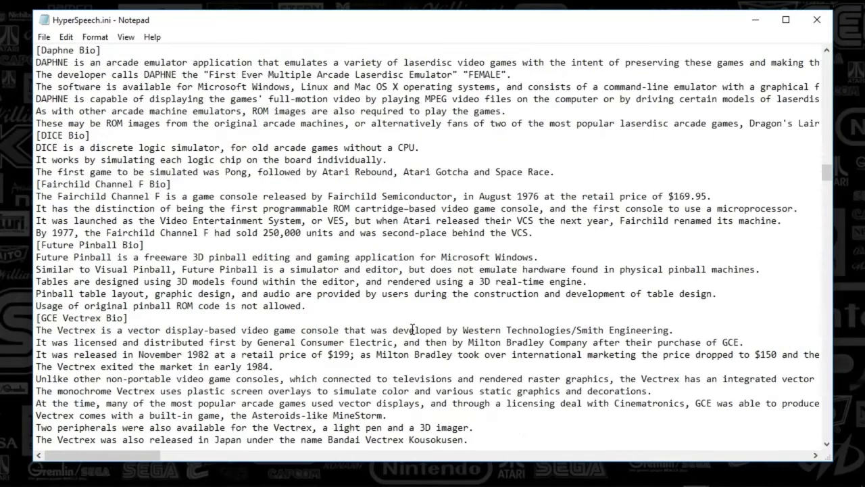
scroll(412, 328, "down", 20)
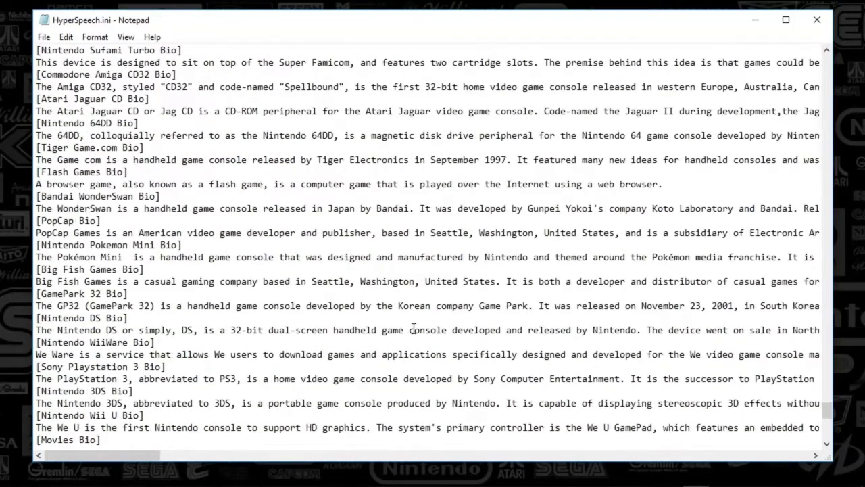
scroll(414, 328, "down", 15)
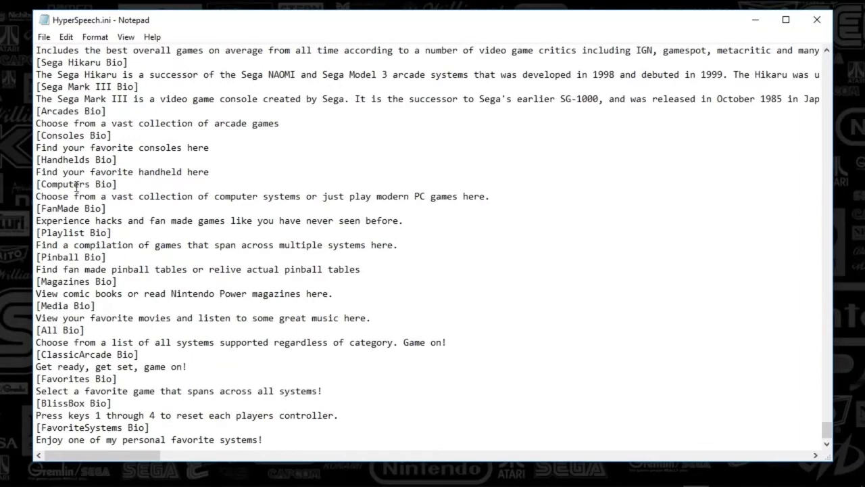
left_click_drag(52, 130, 277, 431)
left_click(343, 446)
left_click(816, 20)
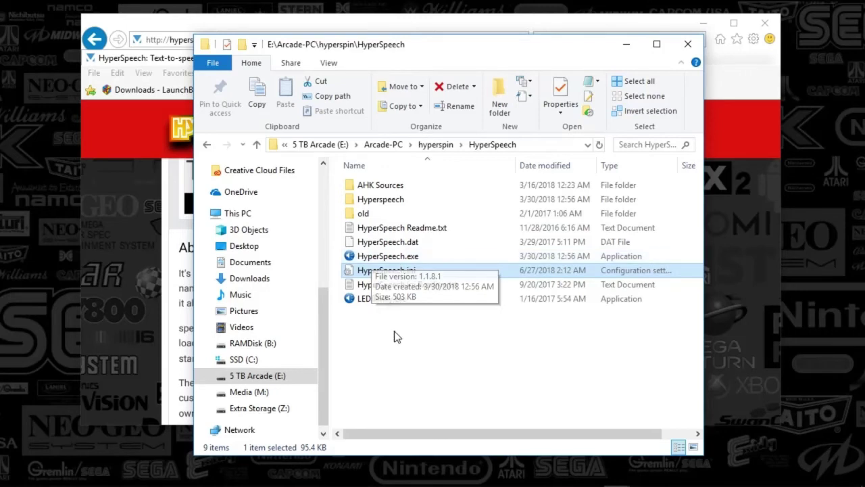
Step: Open HS Startup.ini from the zips\tools\Multiple programs in hyperspin folder inside the hyperspin directory
left_click(436, 144)
scroll(452, 255, "down", 6)
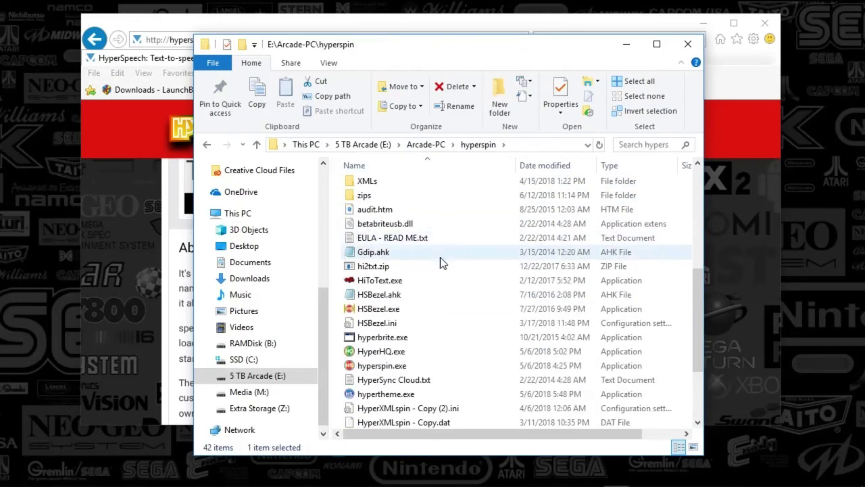
scroll(520, 337, "up", 2)
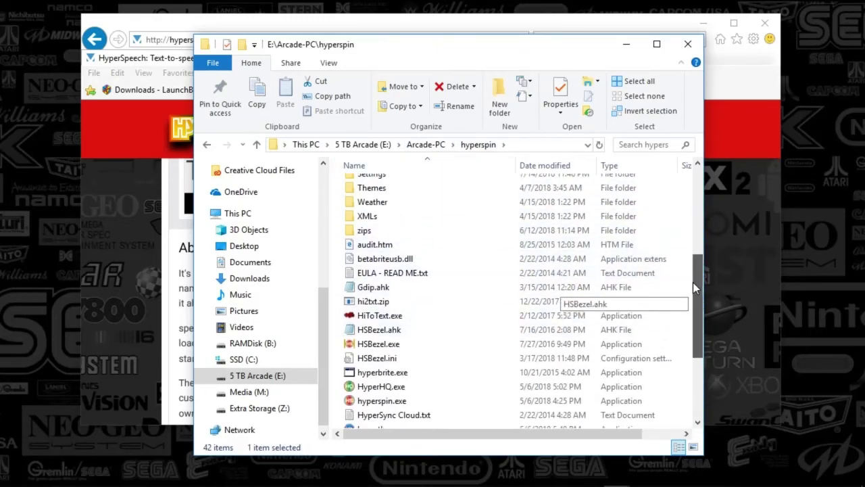
double_click(402, 248)
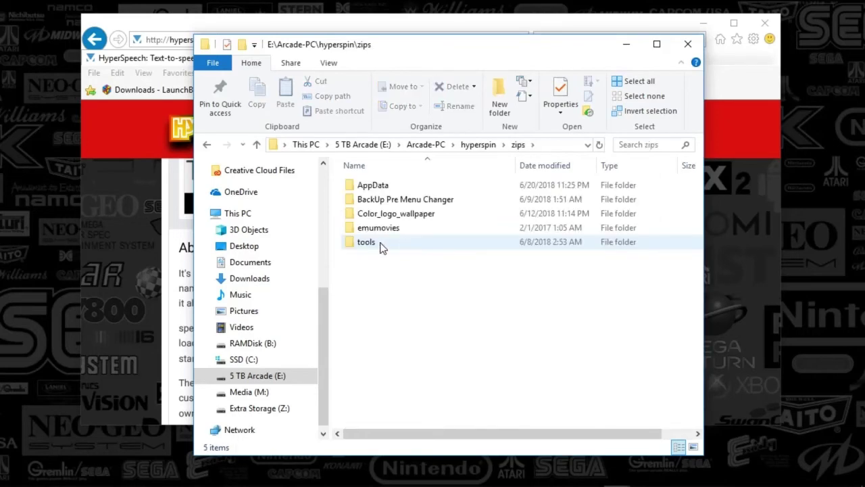
double_click(381, 245)
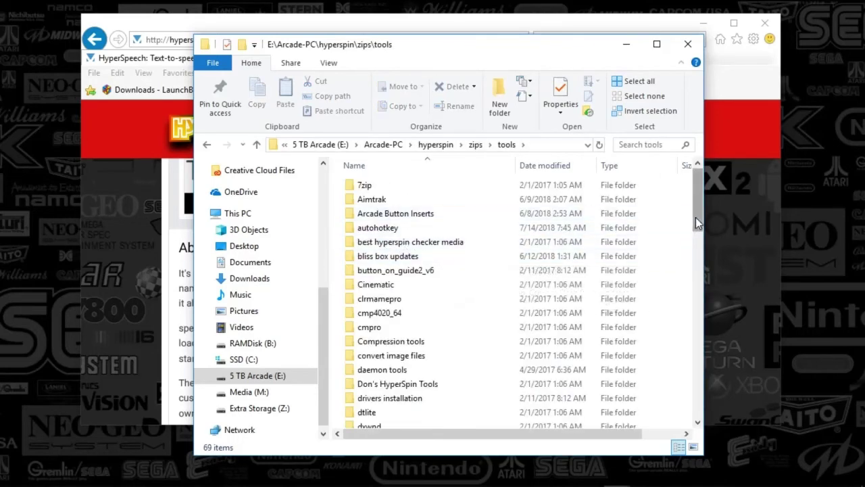
left_click_drag(695, 217, 698, 358)
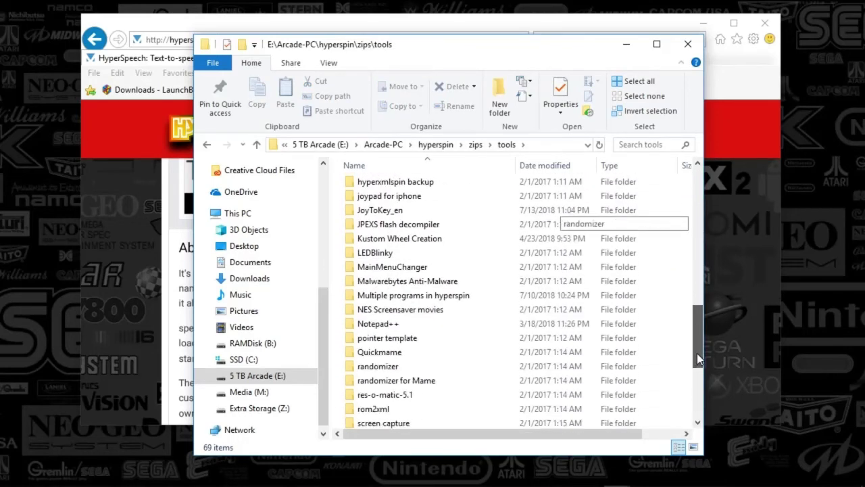
double_click(419, 294)
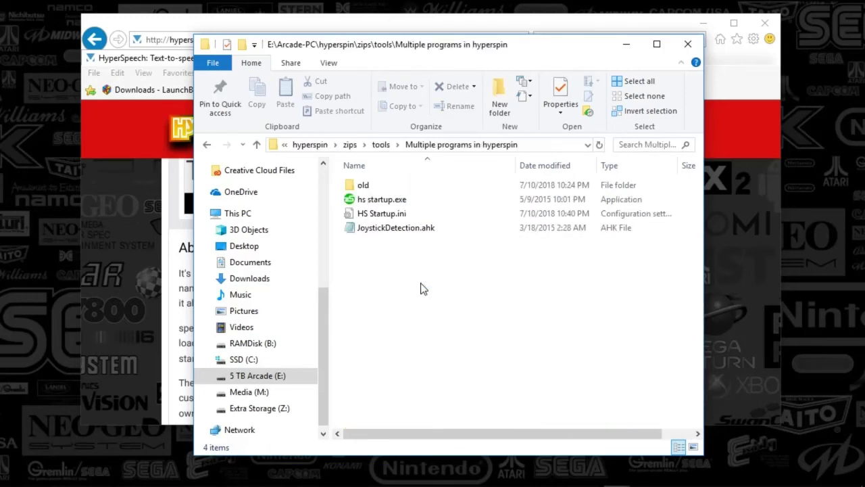
double_click(380, 214)
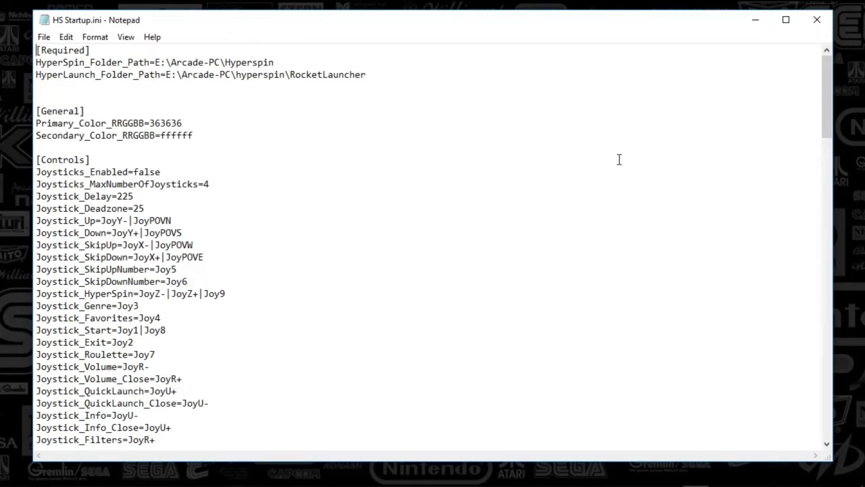
Step: Examine the [Startup] section, search for "hyperspee" to review the four HyperSpeech.exe process-closing lines, and close HS Startup.ini
left_click_drag(829, 101, 830, 181)
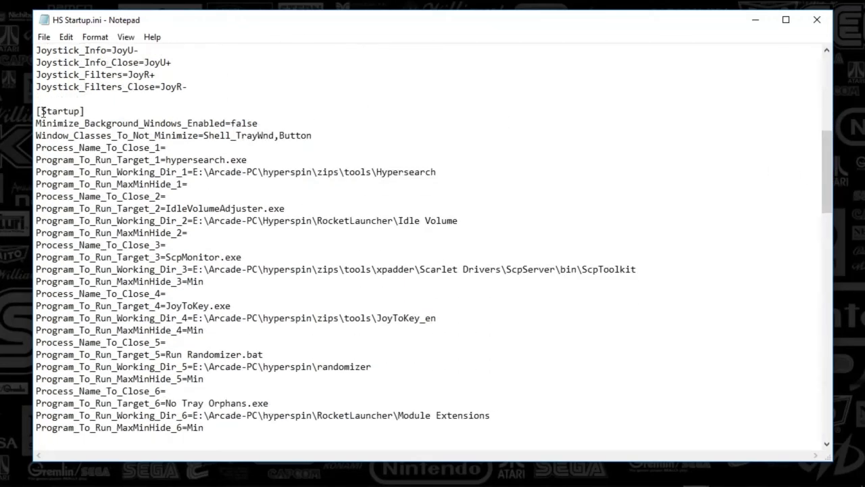
left_click_drag(43, 112, 149, 115)
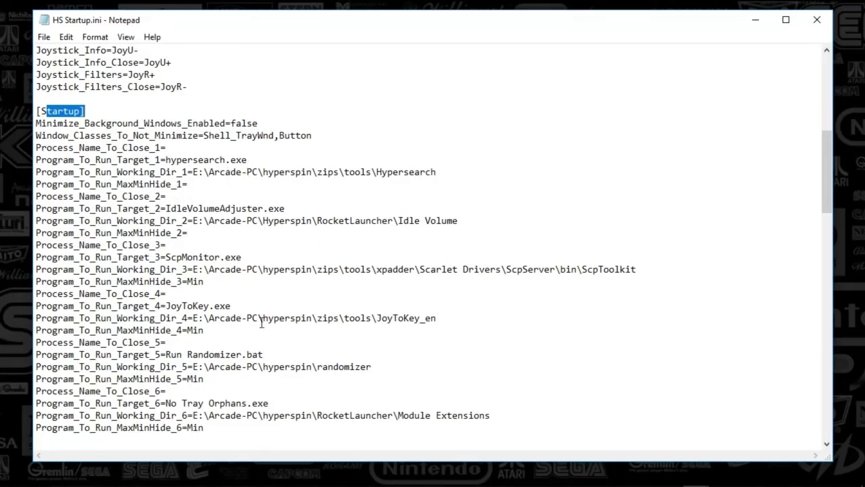
key("ctrl+f")
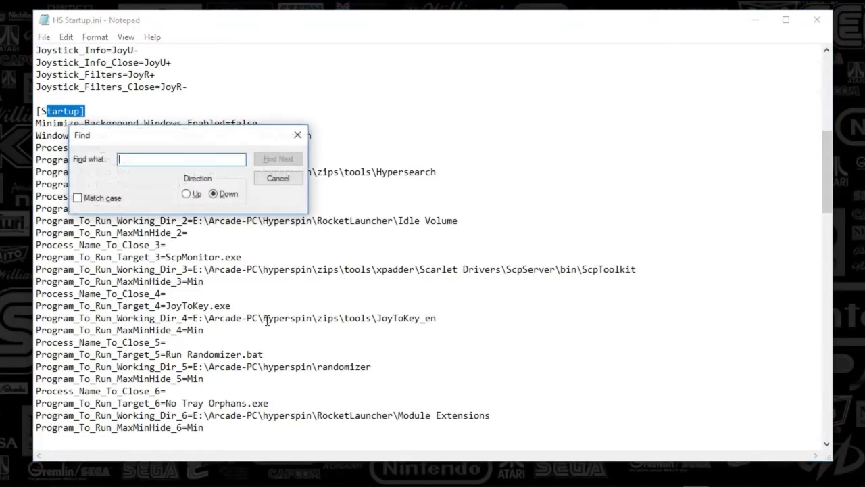
type("hyperspee")
key("Return")
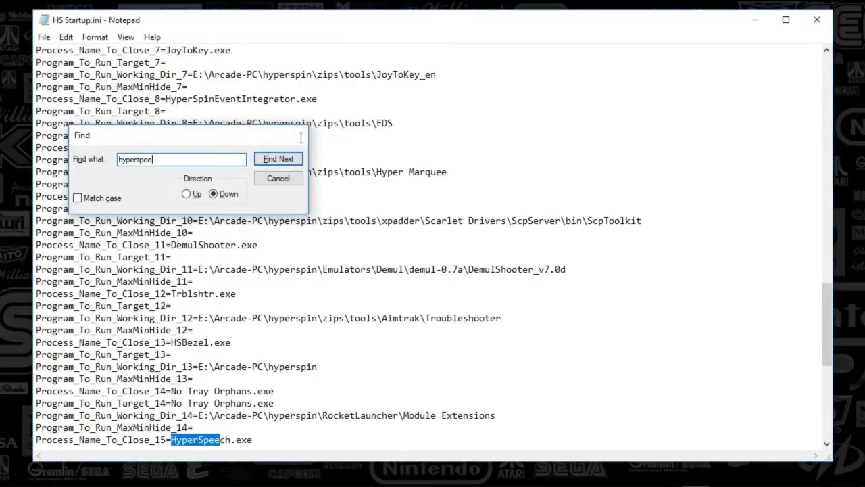
key("Escape")
scroll(329, 288, "down", 10)
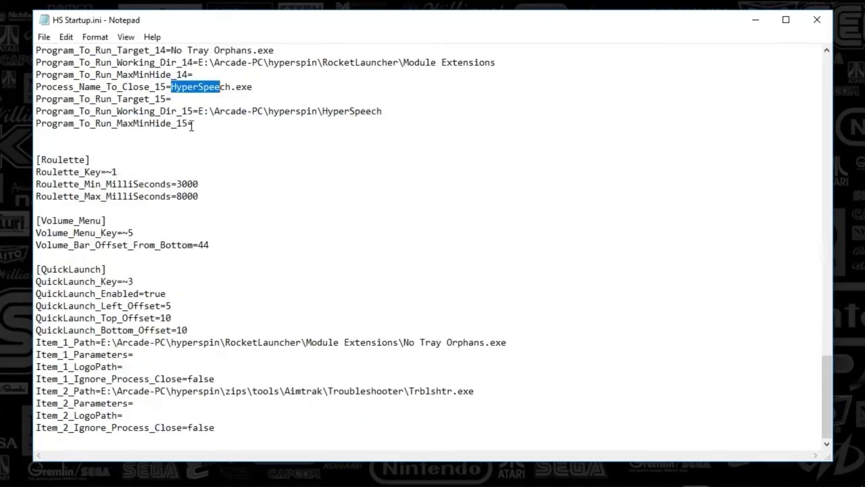
left_click_drag(192, 124, 36, 86)
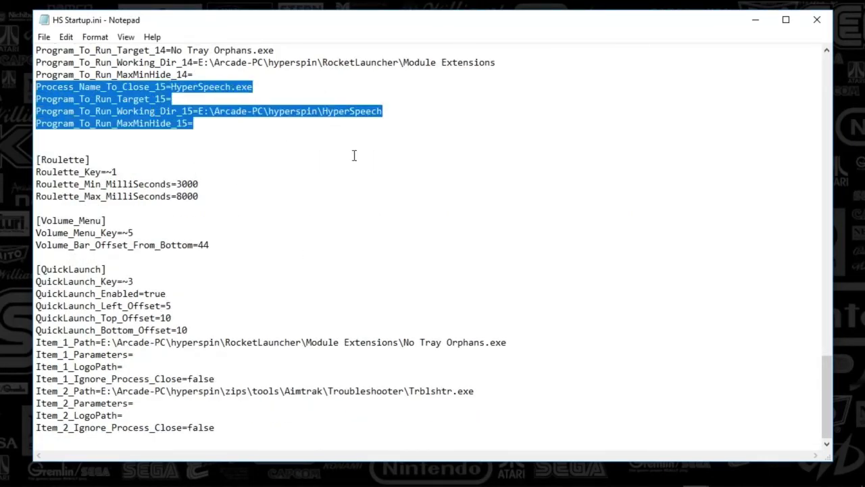
left_click(816, 22)
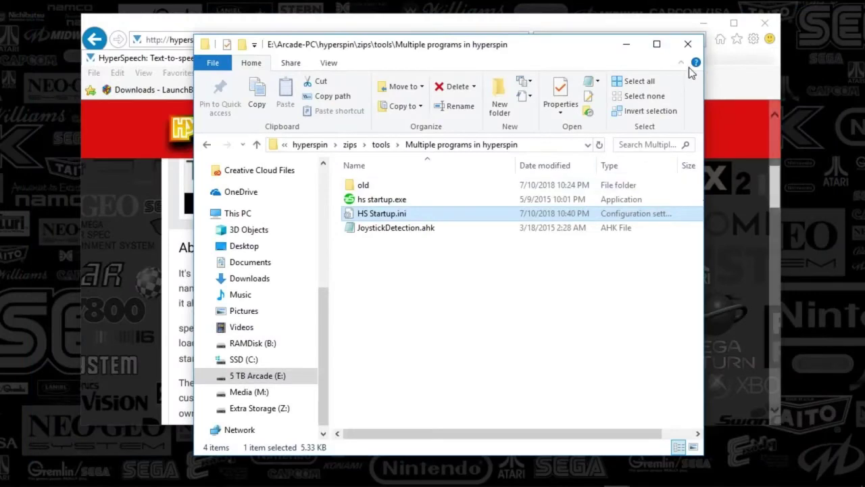
Step: Clear the folder and browser windows off the desktop and switch to HyperSpin
left_click(687, 46)
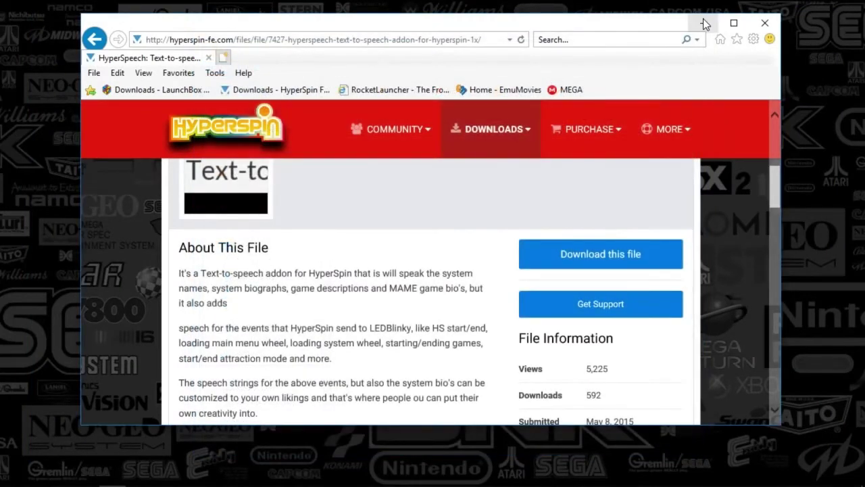
left_click(703, 23)
left_click(202, 471)
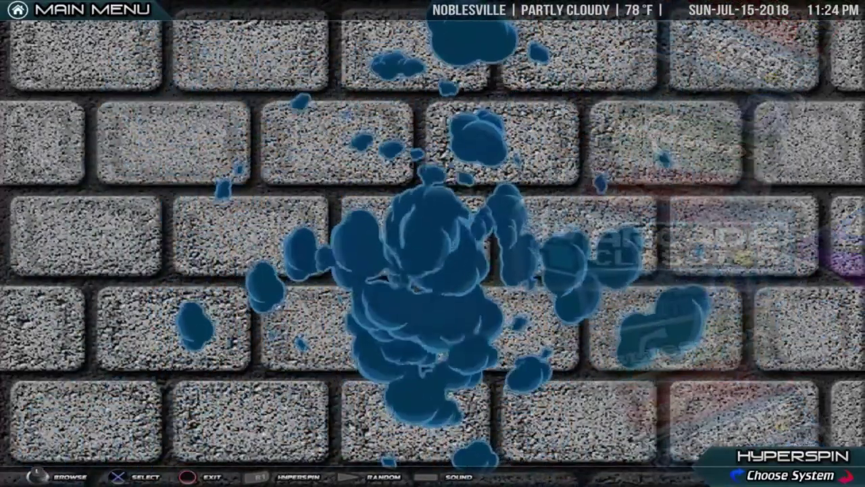
Step: Browse down the HyperSpin Main Menu wheel to the next system
key("Down")
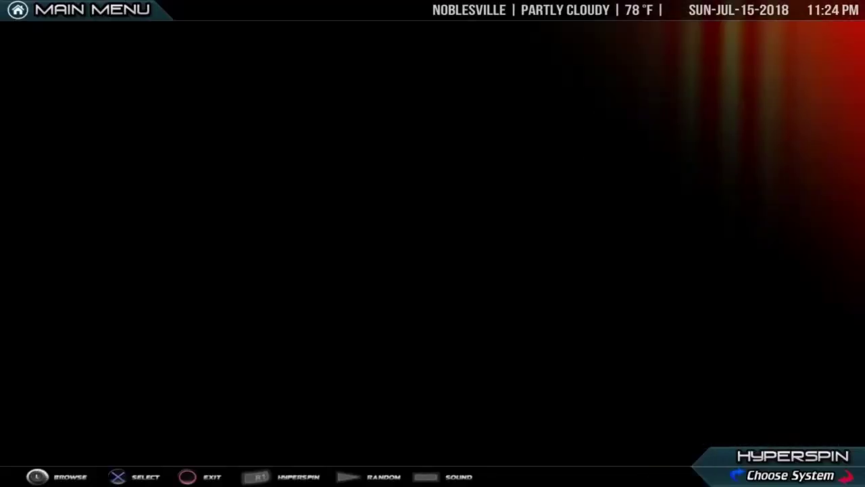